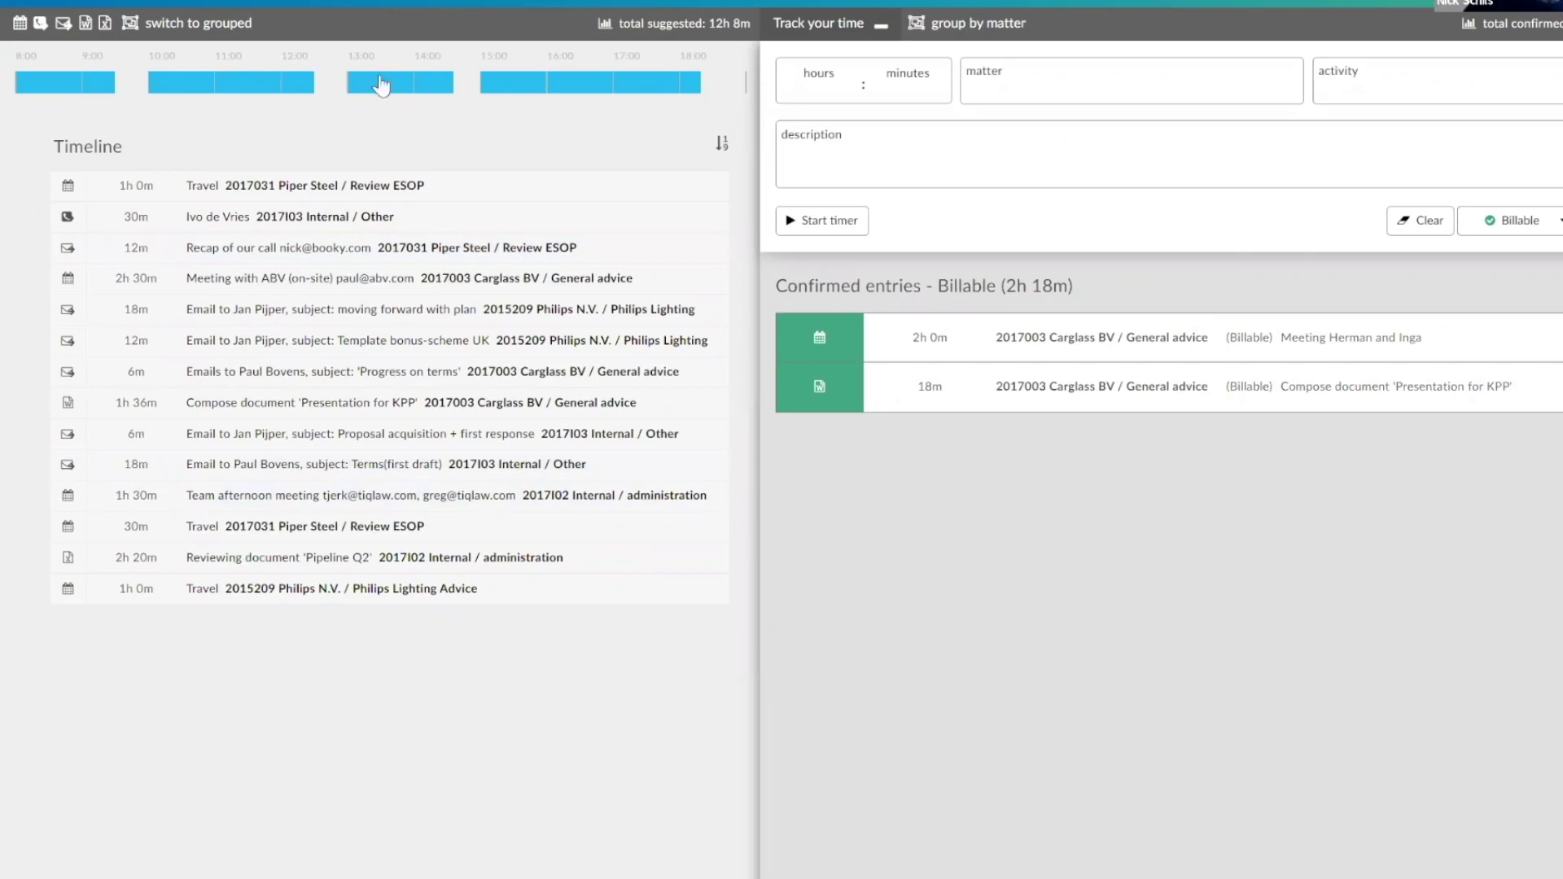
{"action": "mouse_move", "coordinate": [315, 141]}
{"action": "left_click", "coordinate": [916, 89]}
- Start a 30-minute entry on 2017003 Carglass BV / General advice with activity Meeting
{"action": "type", "text": "30"}
{"action": "key", "text": "Tab"}
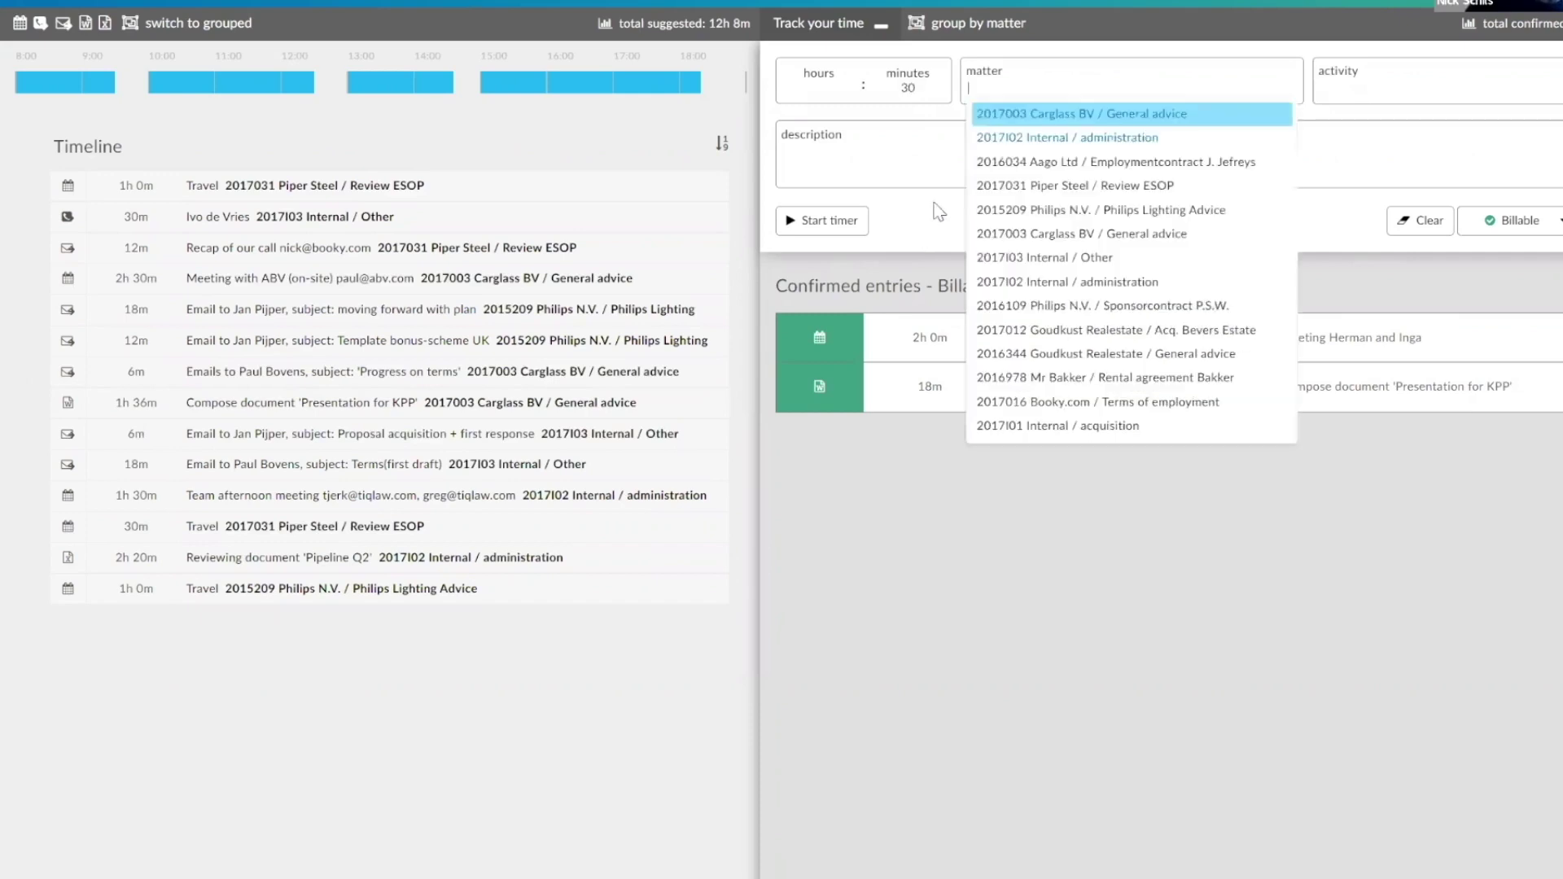
{"action": "left_click", "coordinate": [1069, 113]}
{"action": "left_click", "coordinate": [1367, 90]}
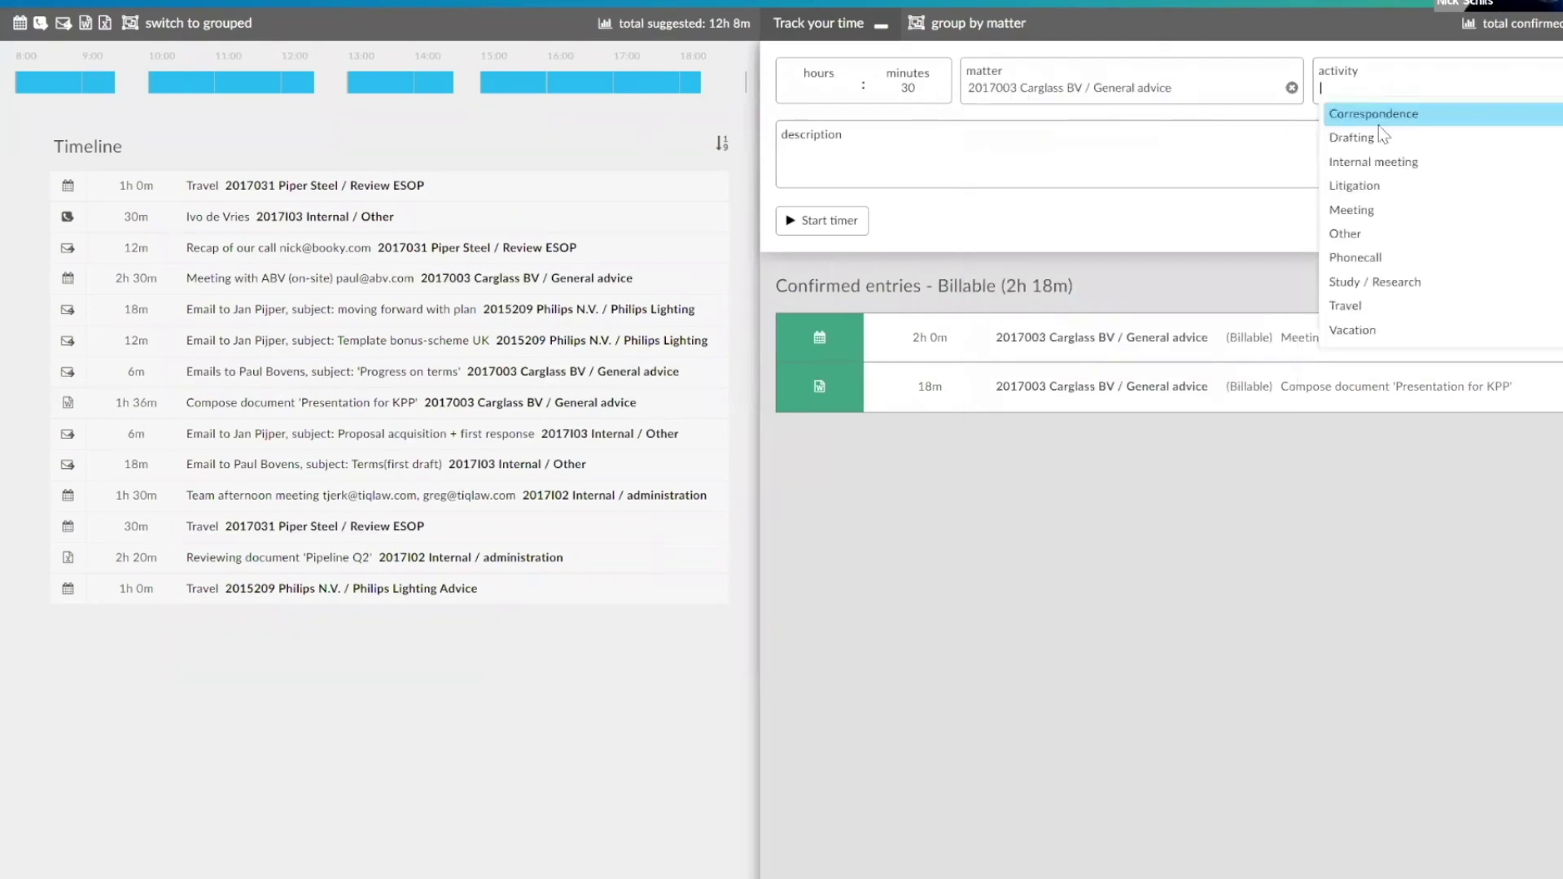
{"action": "left_click", "coordinate": [1389, 208]}
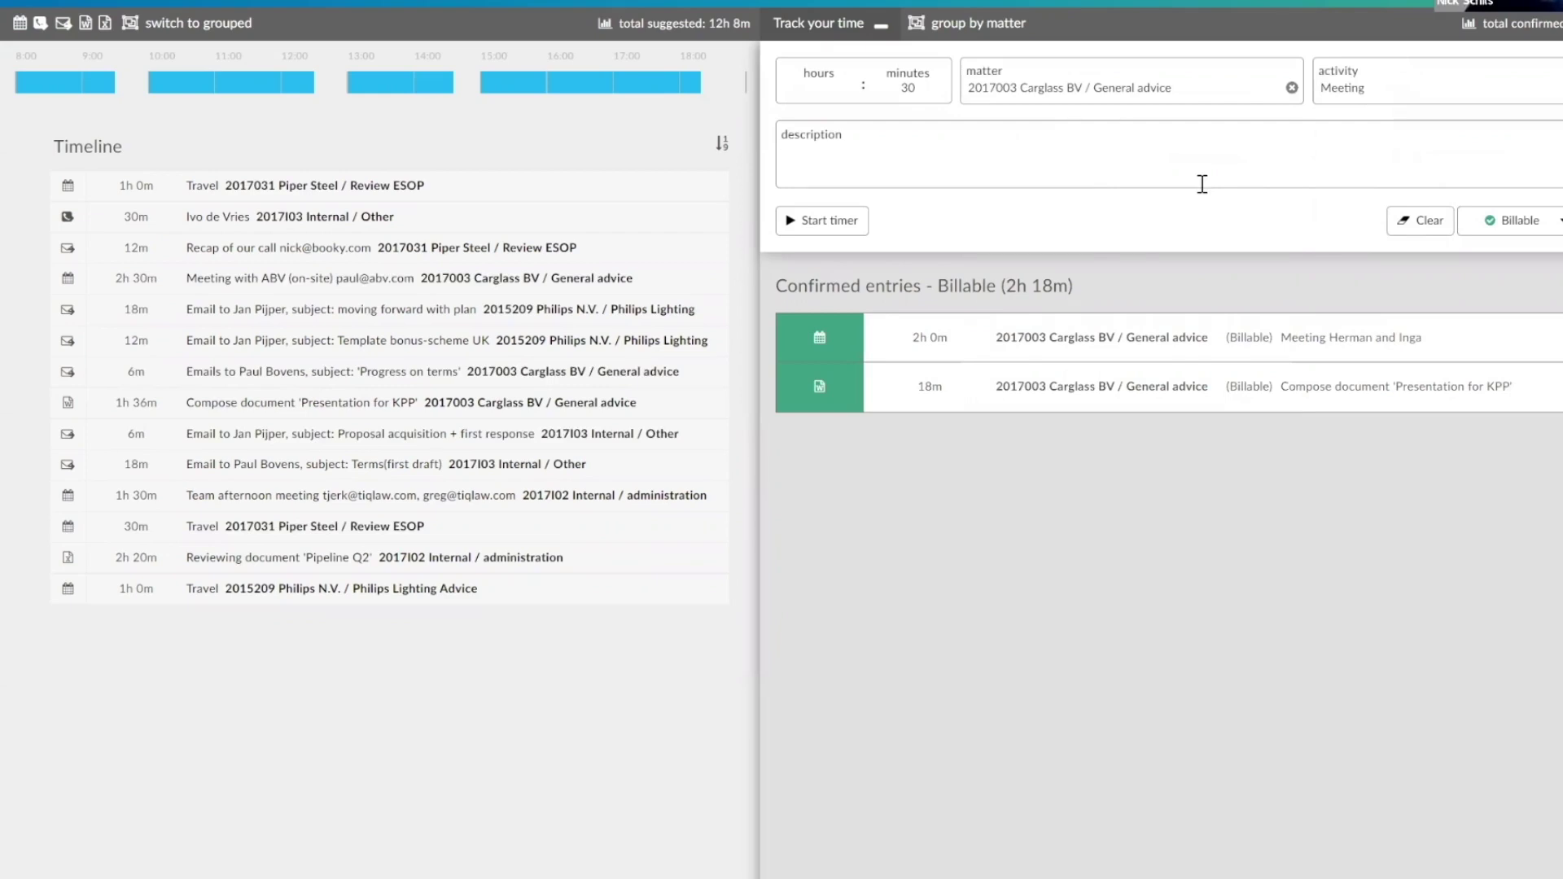
- Describe it as a call @-mentioning the client and a contact, then confirm the entry
{"action": "type", "text": "Call @"}
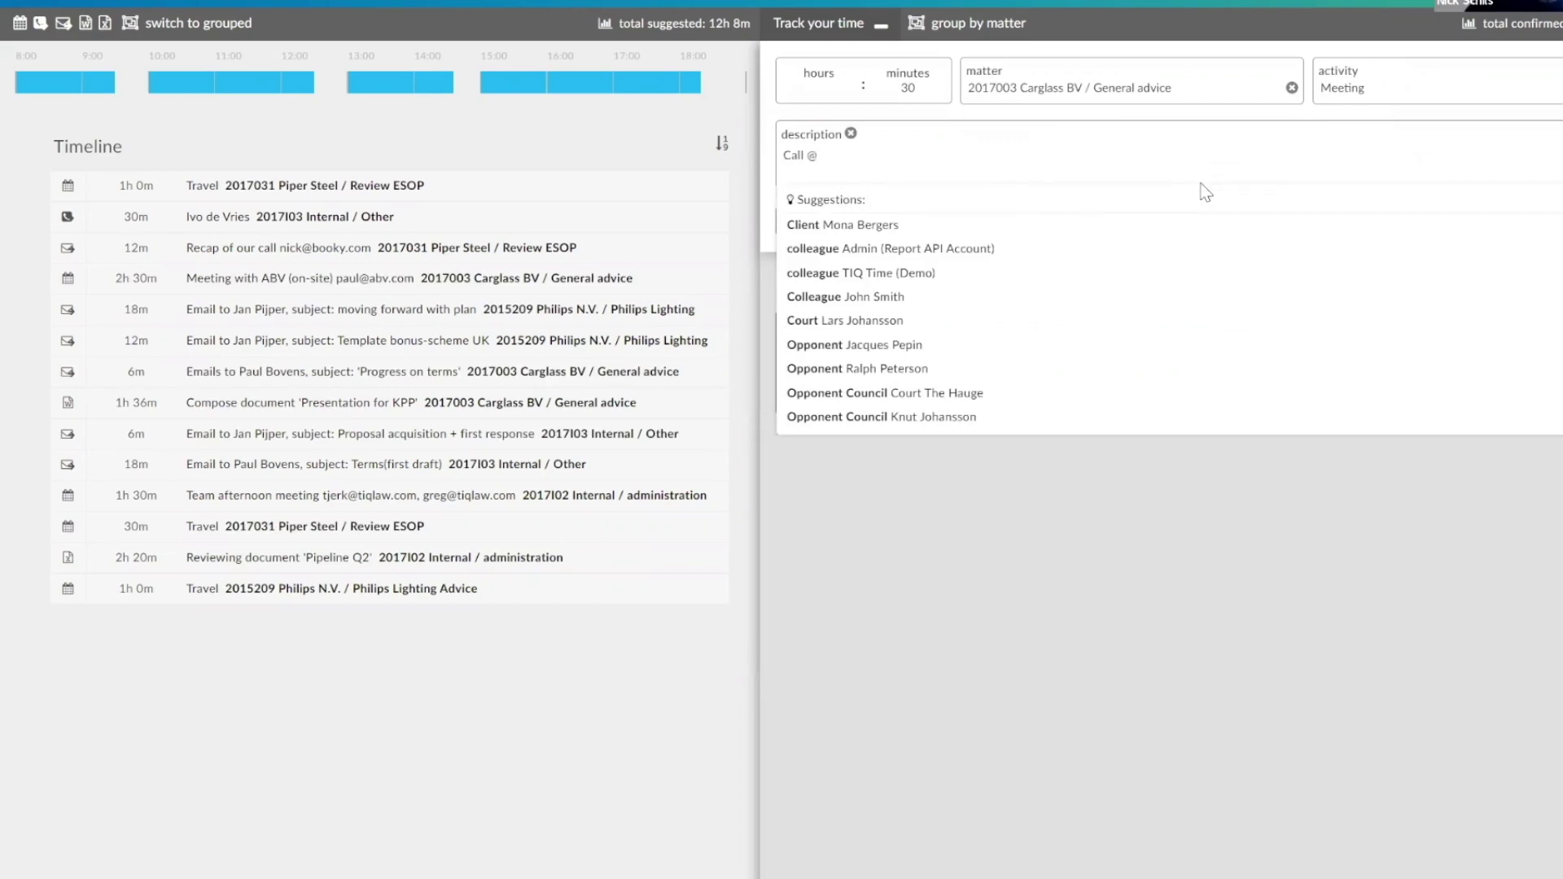
{"action": "key", "text": "Down"}
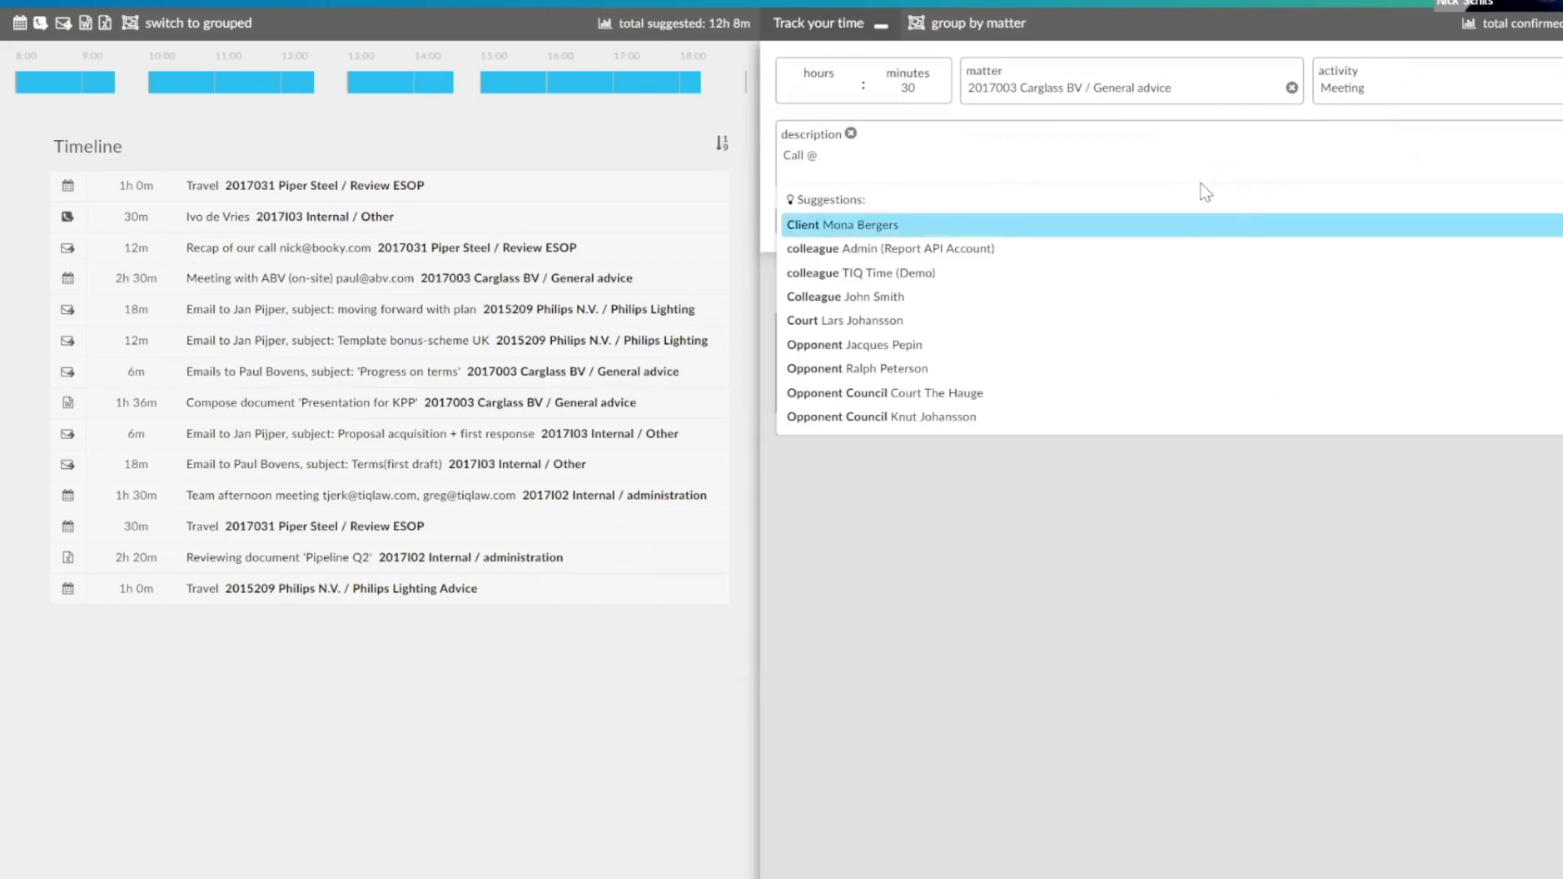
{"action": "key", "text": "Return"}
{"action": "type", "text": "and John Smith"}
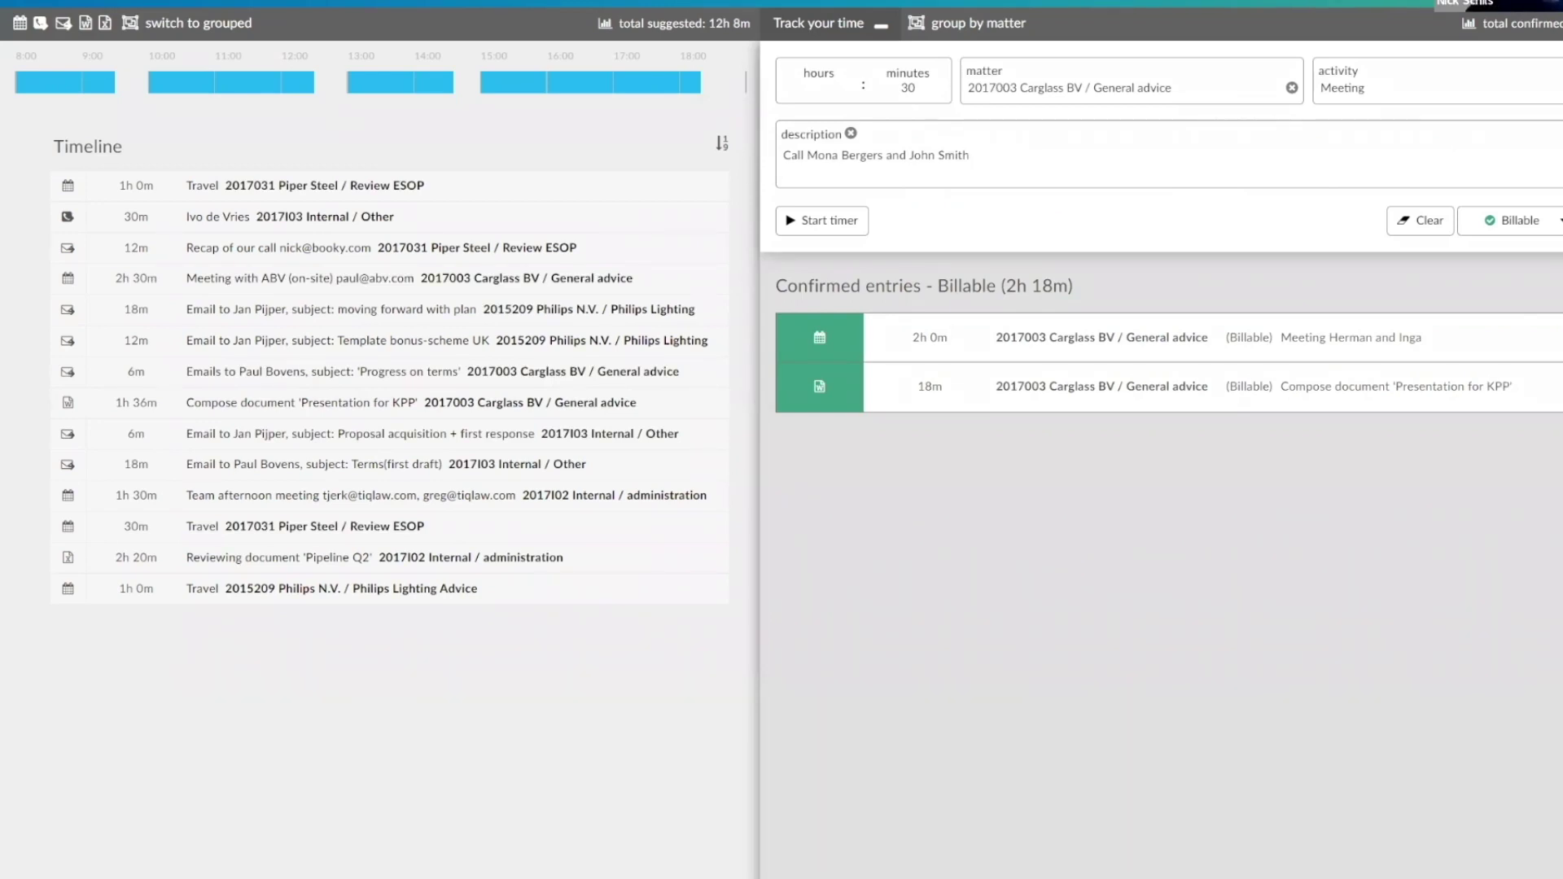
{"action": "key", "text": "Return"}
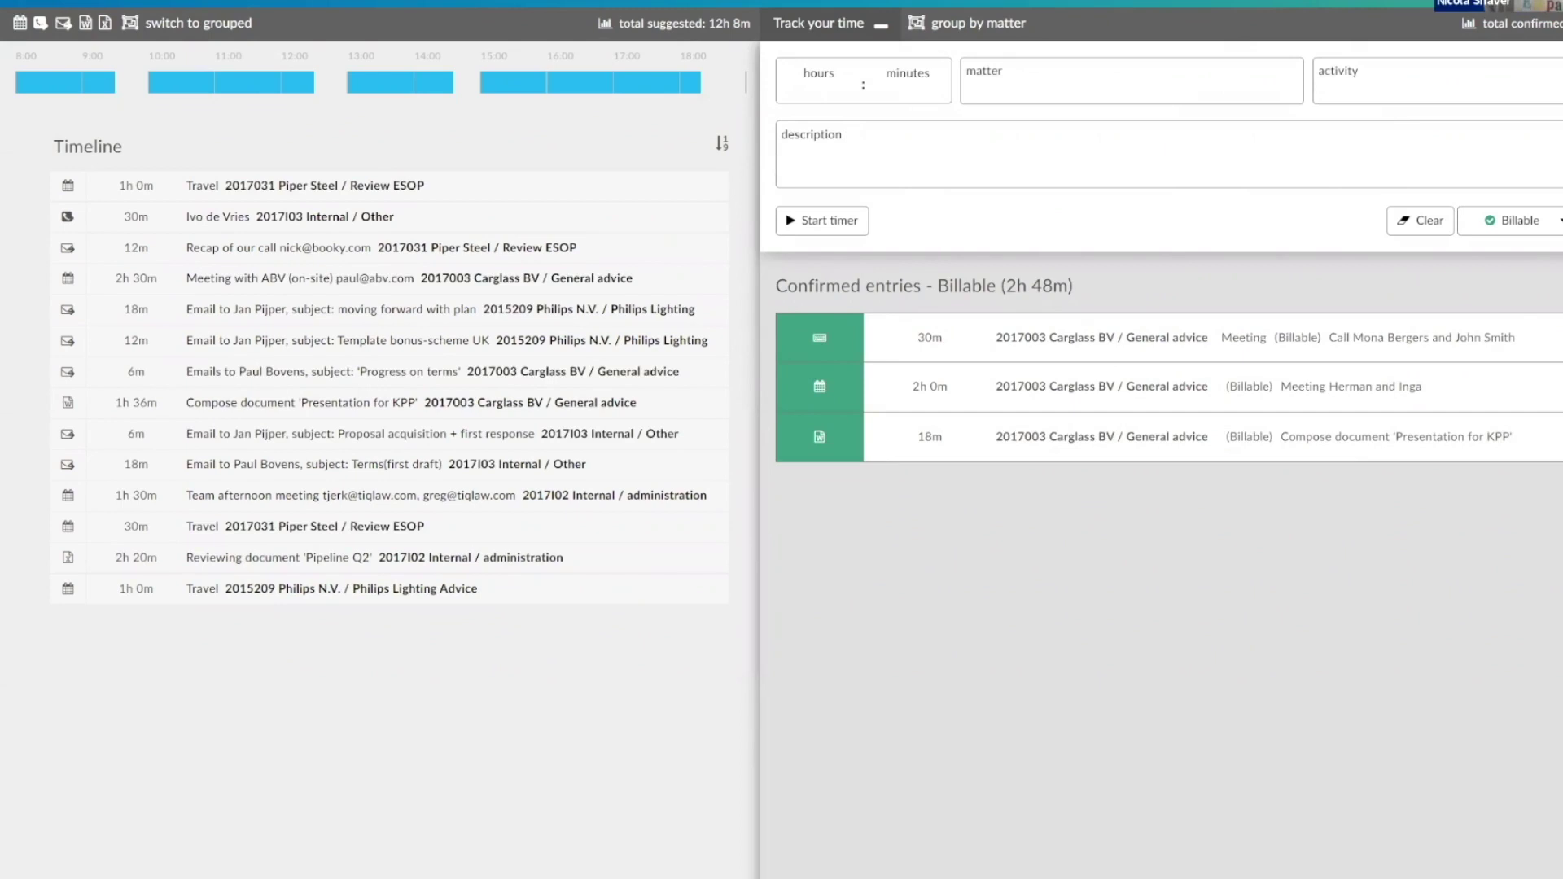
- Load the 1h 36m Compose document suggestion ('Presentation for KPP') from the Timeline into the form
{"action": "left_click", "coordinate": [1343, 137]}
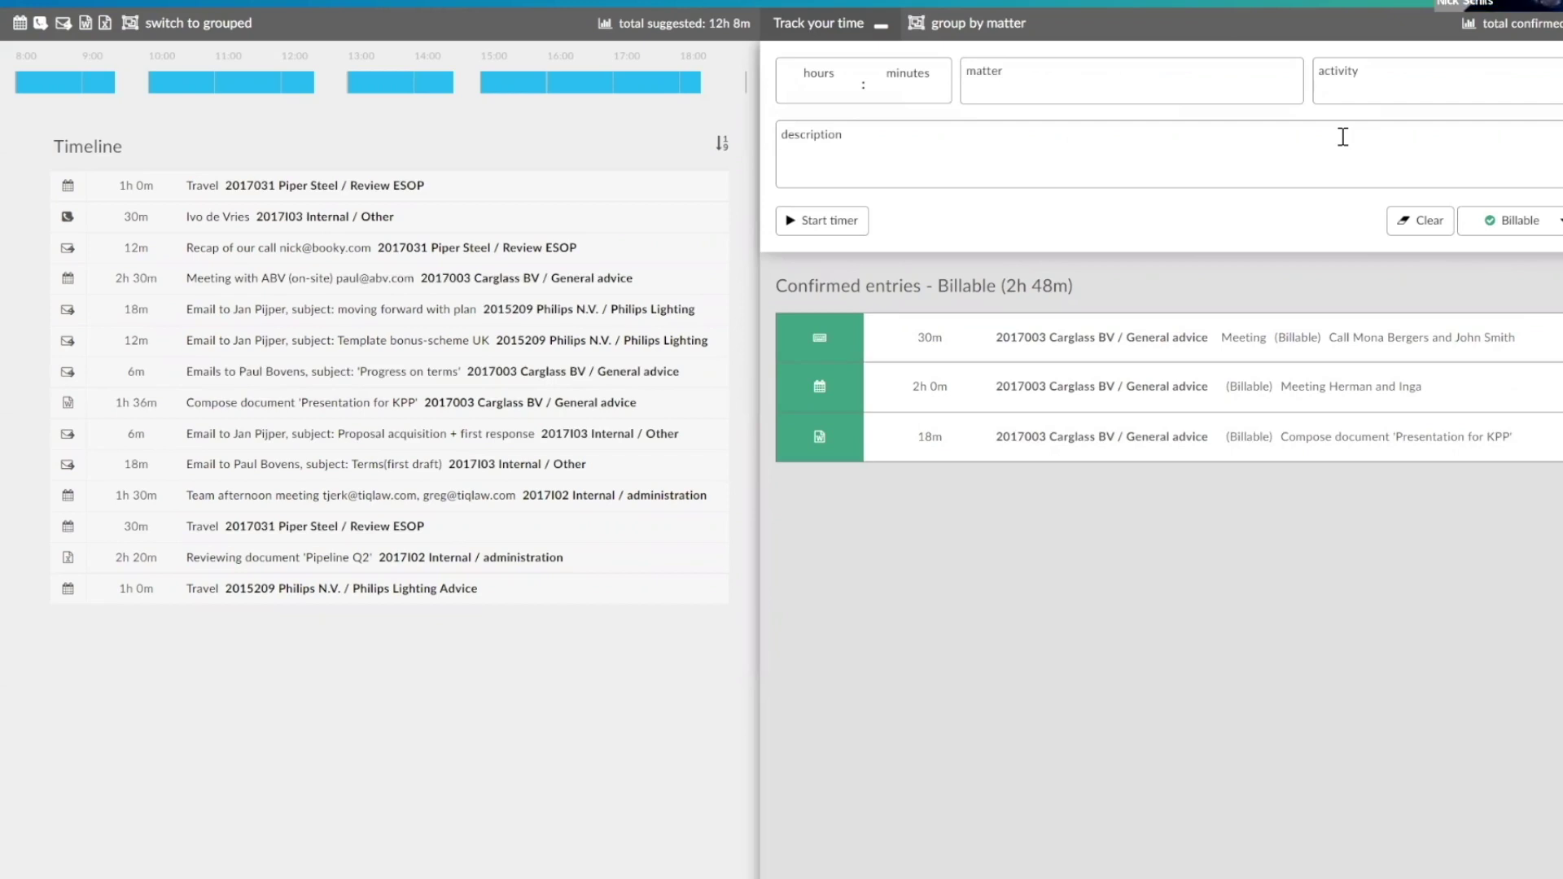
{"action": "left_click", "coordinate": [1342, 136]}
{"action": "mouse_move", "coordinate": [367, 501]}
{"action": "mouse_move", "coordinate": [219, 185]}
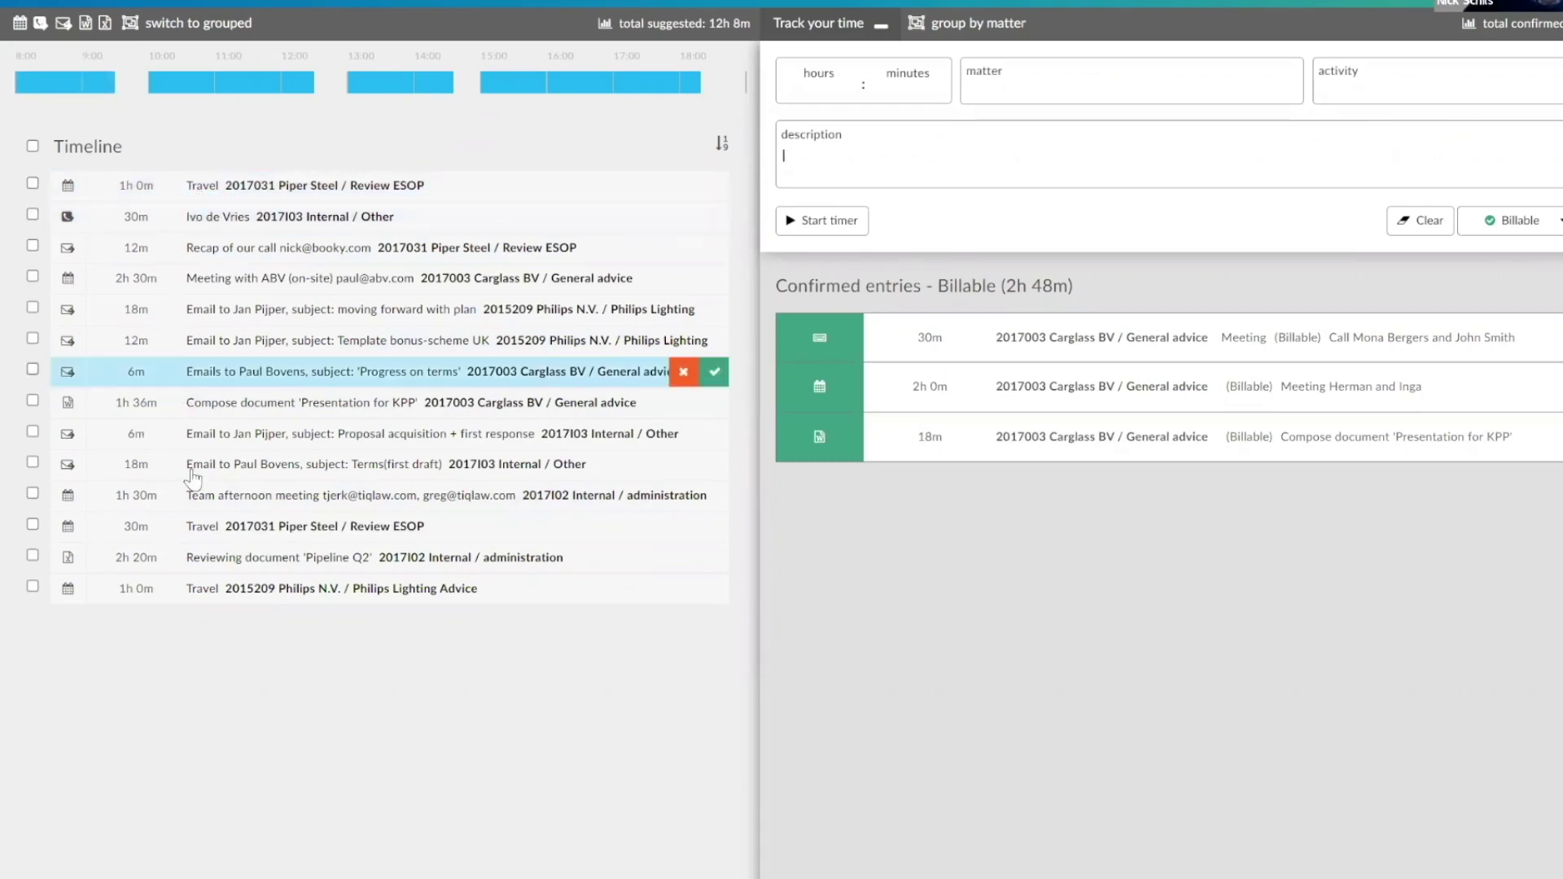
{"action": "left_click", "coordinate": [192, 407]}
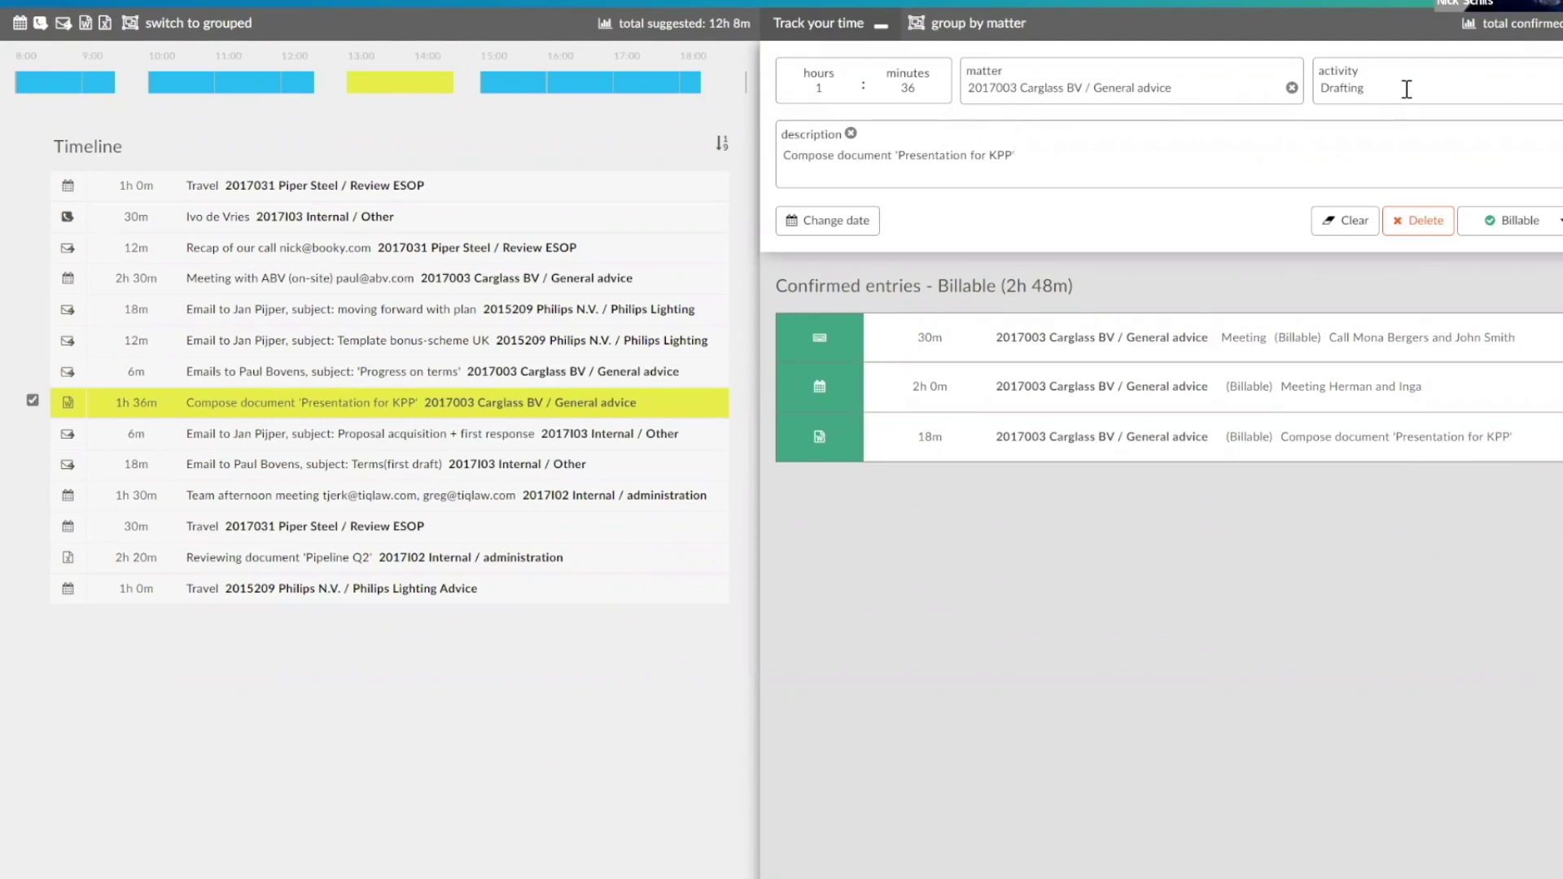
- Confirm the 1h 36m 'Presentation for KPP' Drafting entry, raising billable time to 4h 24m
{"action": "left_click", "coordinate": [1122, 166]}
{"action": "key", "text": "Return"}
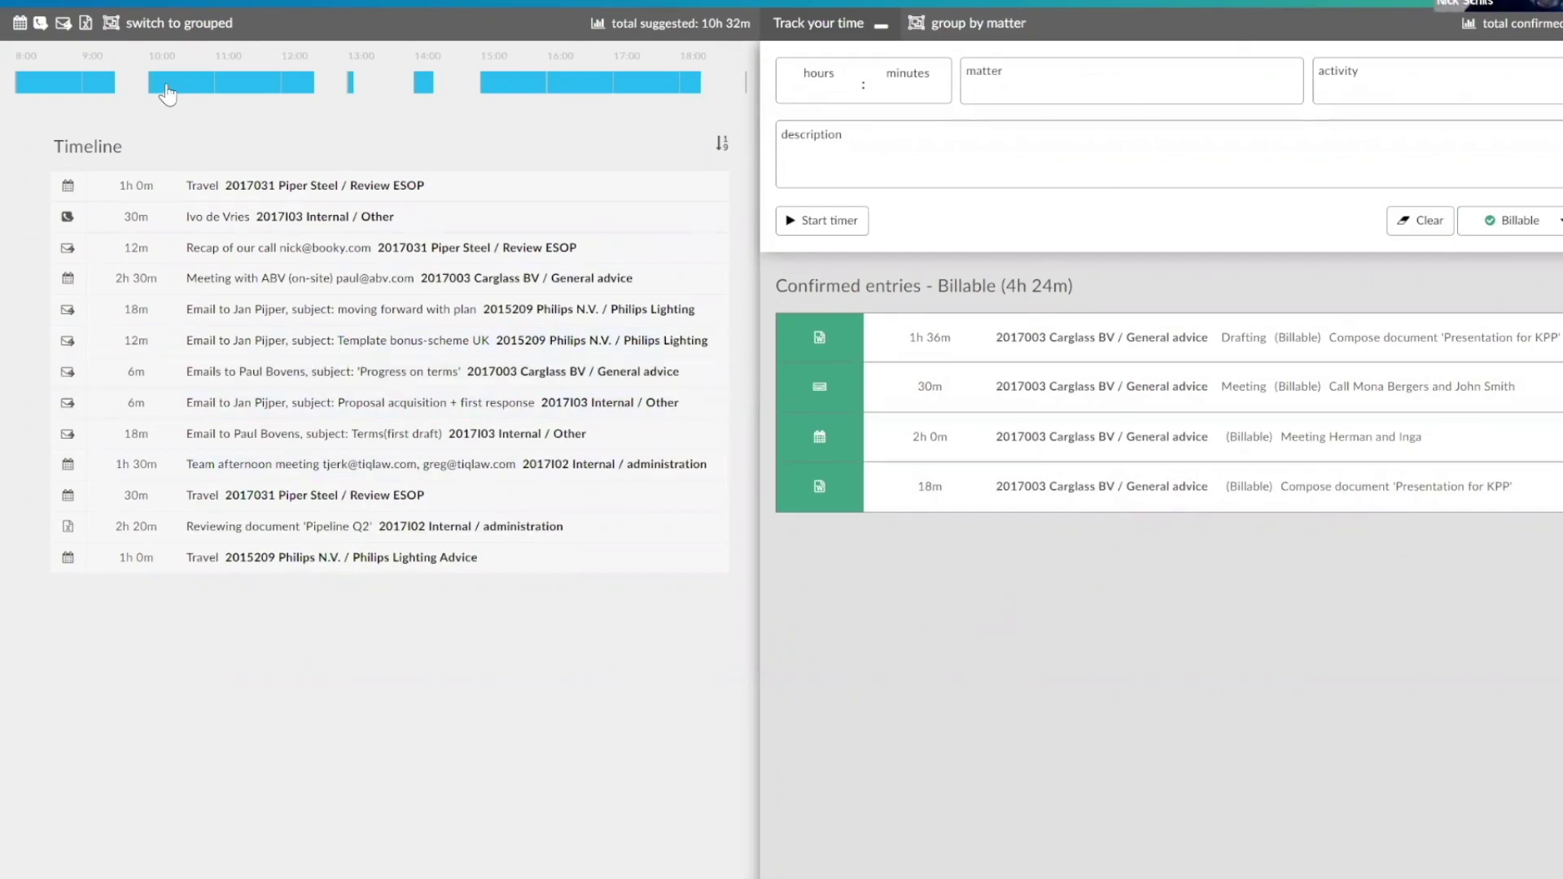
- Group suggestions by matter and select all three 2017I03 Internal / Other suggestions together
{"action": "left_click", "coordinate": [171, 30]}
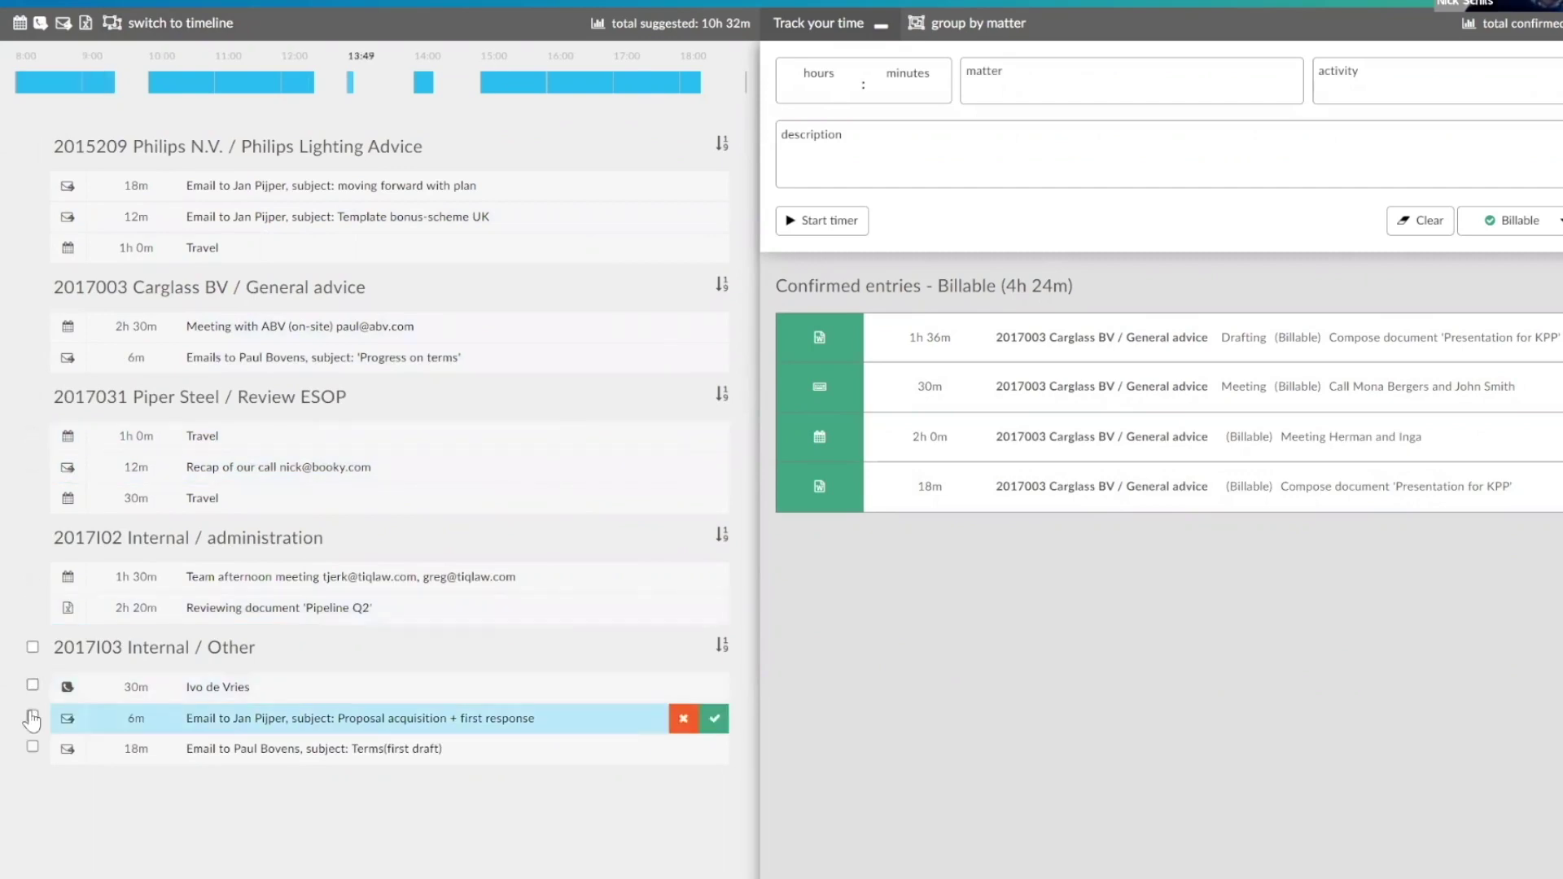
{"action": "left_click", "coordinate": [32, 716]}
{"action": "left_click", "coordinate": [32, 684]}
{"action": "left_click", "coordinate": [32, 747]}
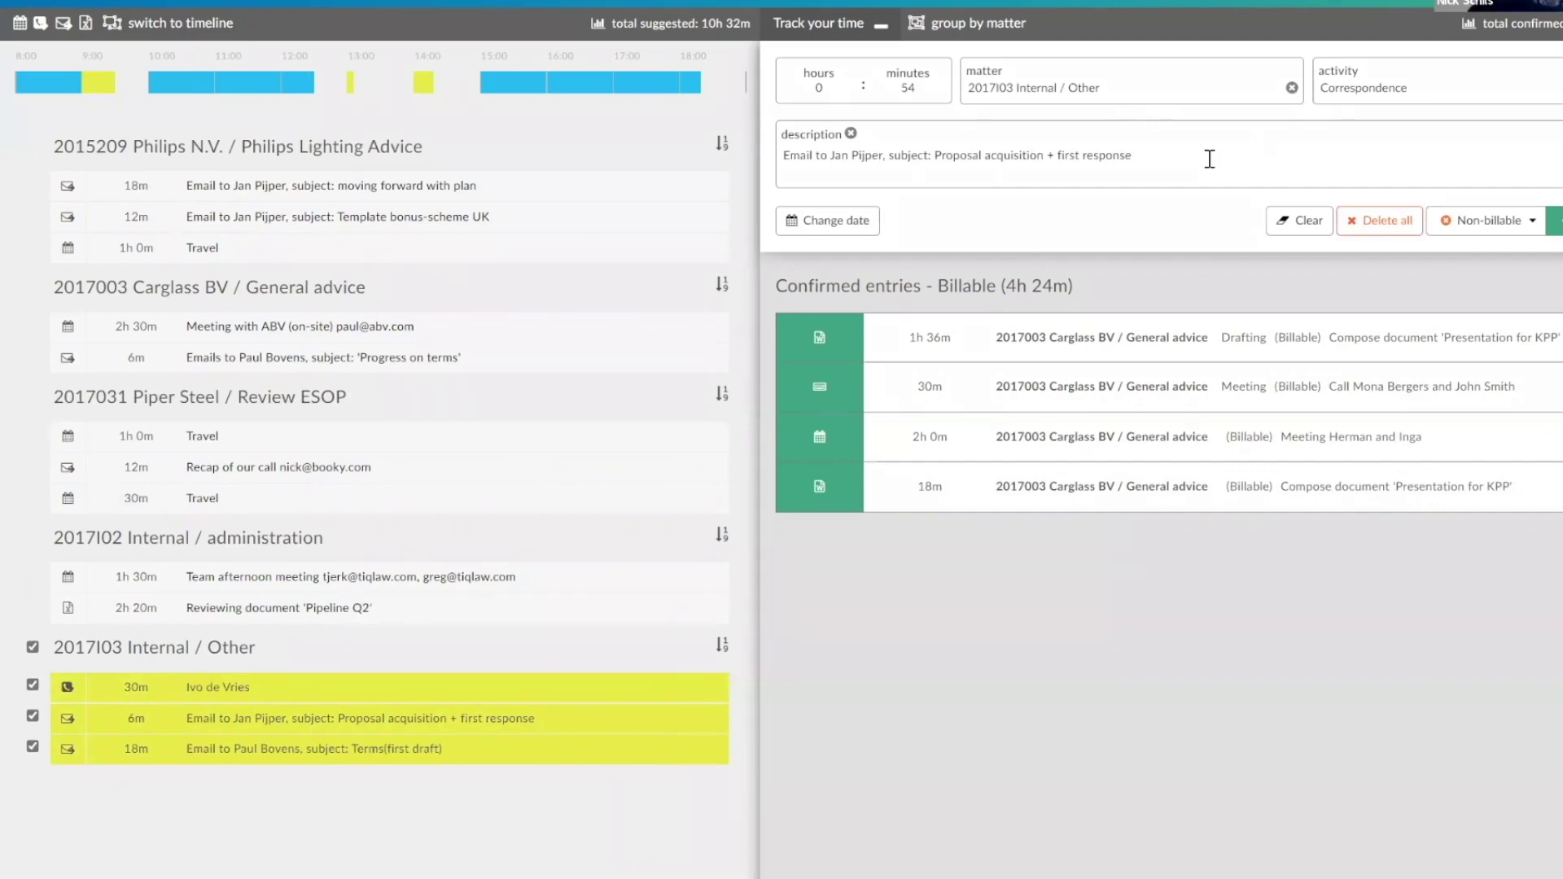
- Append '(and call to confirm)' to the description and confirm the 54-minute non-billable entry
{"action": "type", "text": "(and call to confirm)"}
{"action": "key", "text": "Return"}
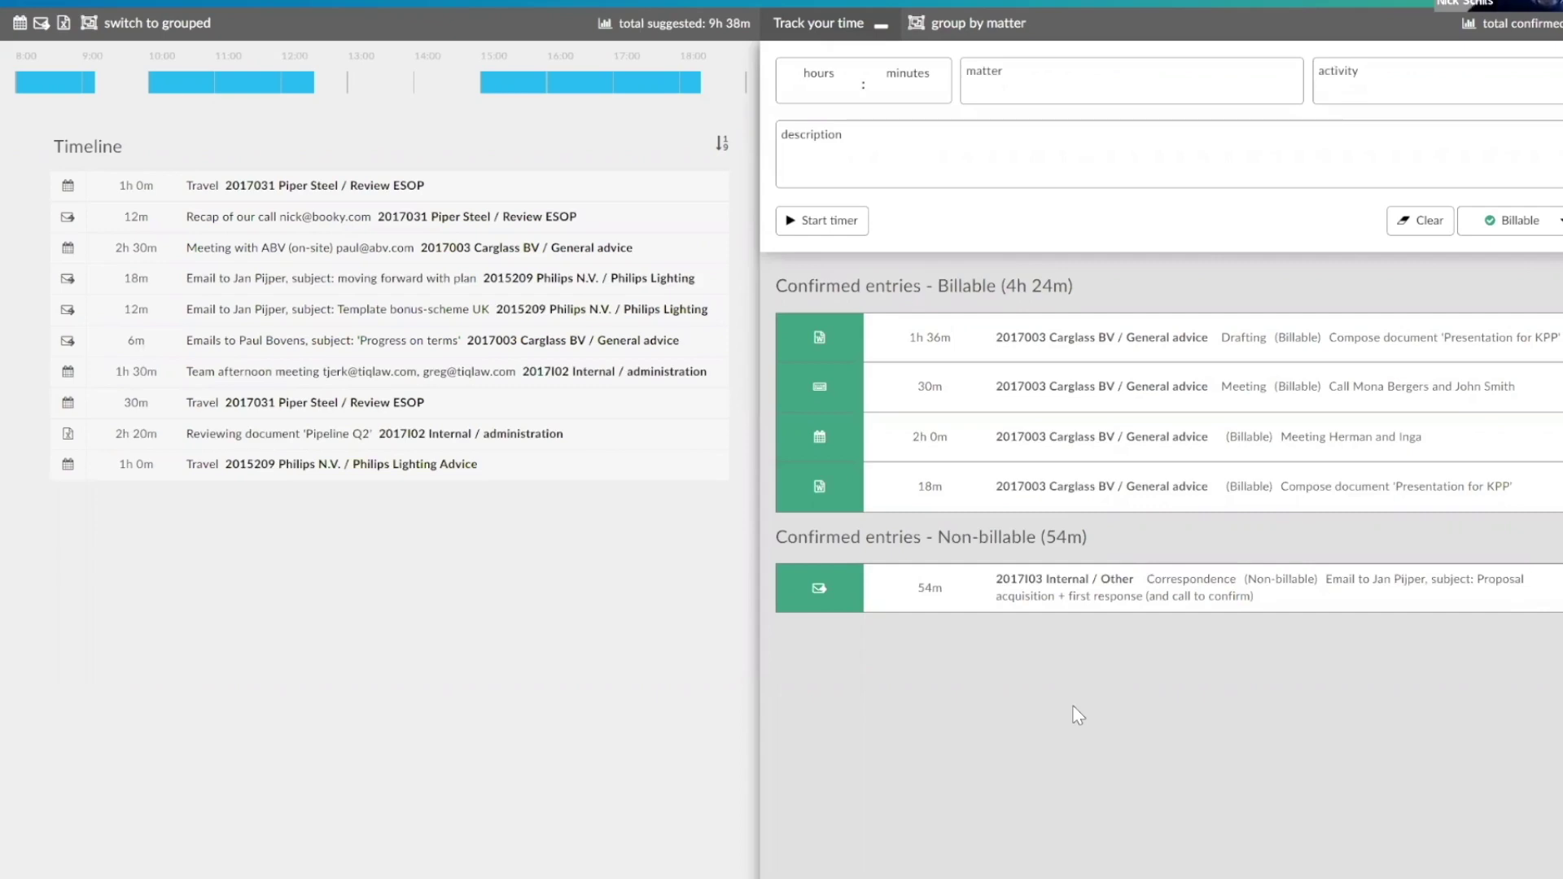
- Submit a 30-minute Philips Lighting Advice entry, phase PA130, activity Other, described 'Travel to Amsterdam'
{"action": "left_click", "coordinate": [908, 90]}
{"action": "type", "text": "30"}
{"action": "left_click", "coordinate": [1030, 87]}
{"action": "left_click", "coordinate": [1067, 209]}
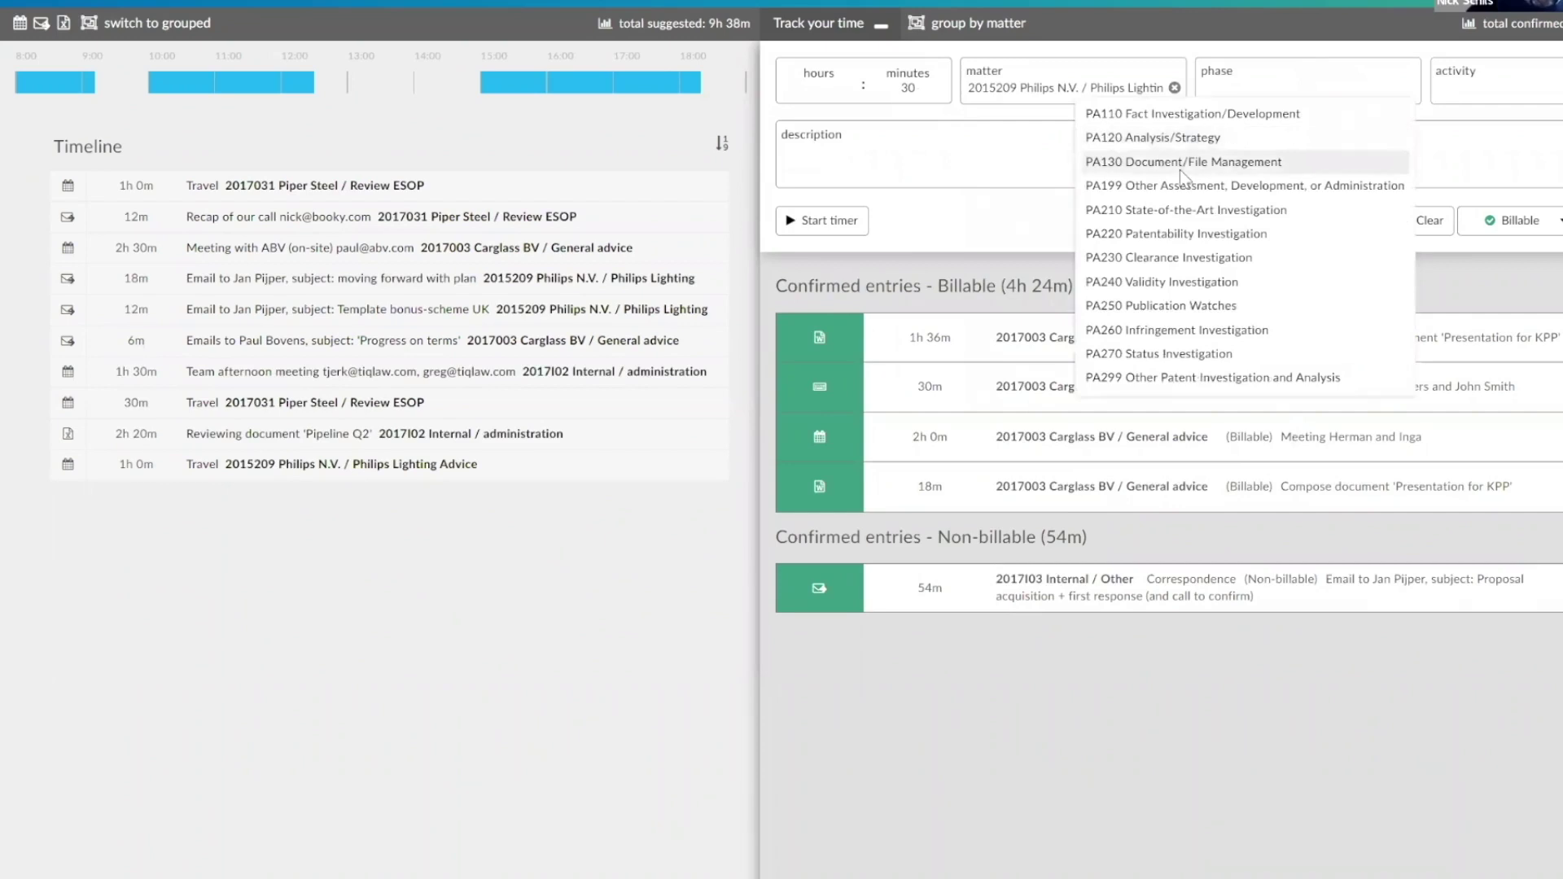
{"action": "left_click", "coordinate": [1180, 162]}
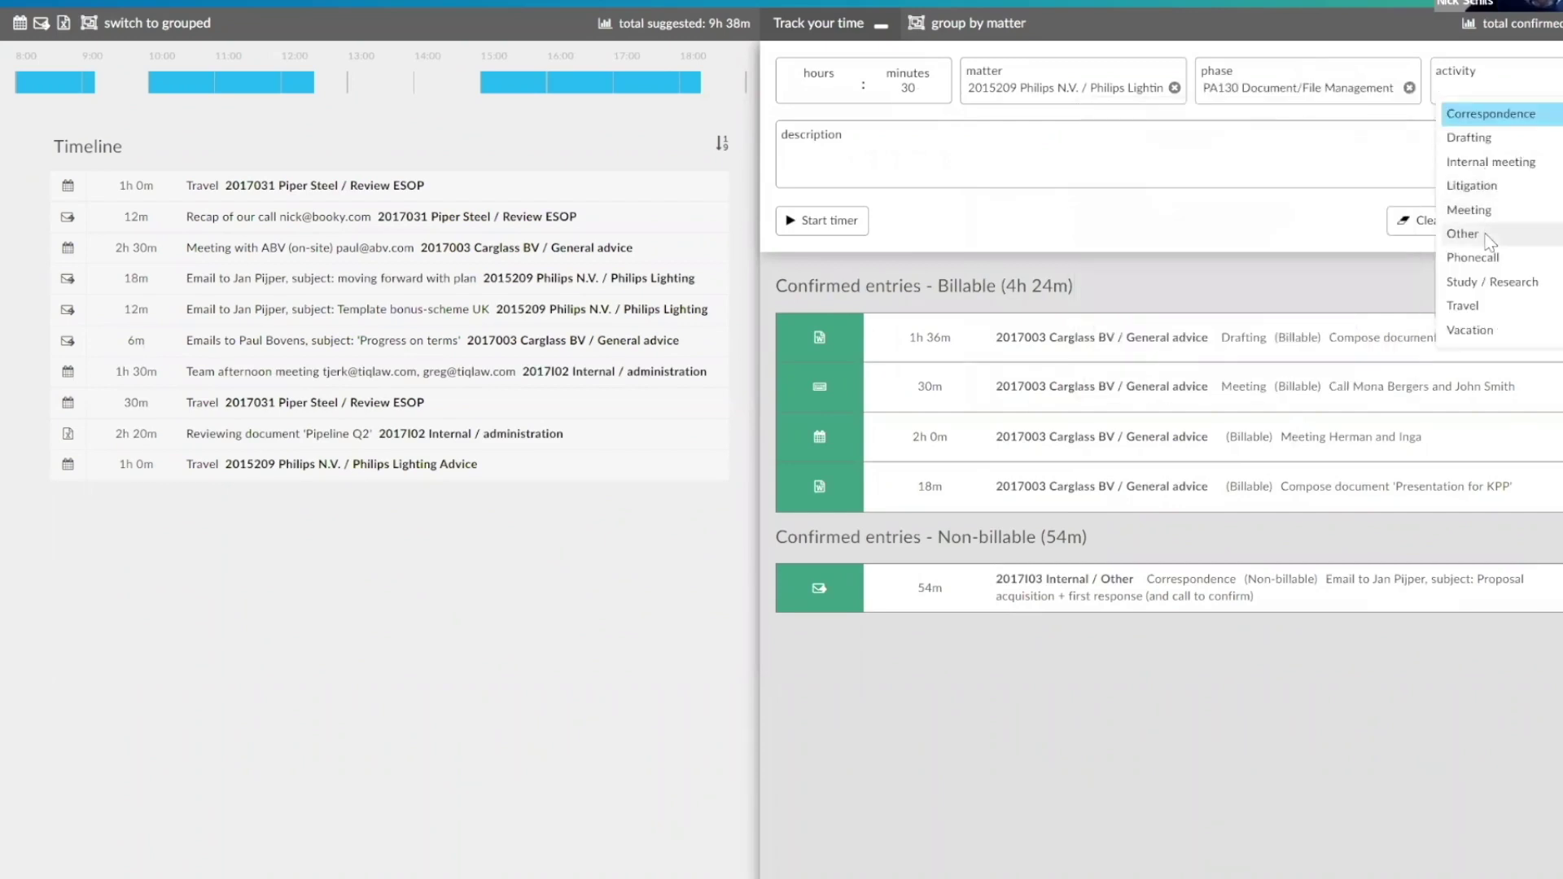
{"action": "left_click", "coordinate": [1488, 242]}
{"action": "type", "text": "Travel to "}
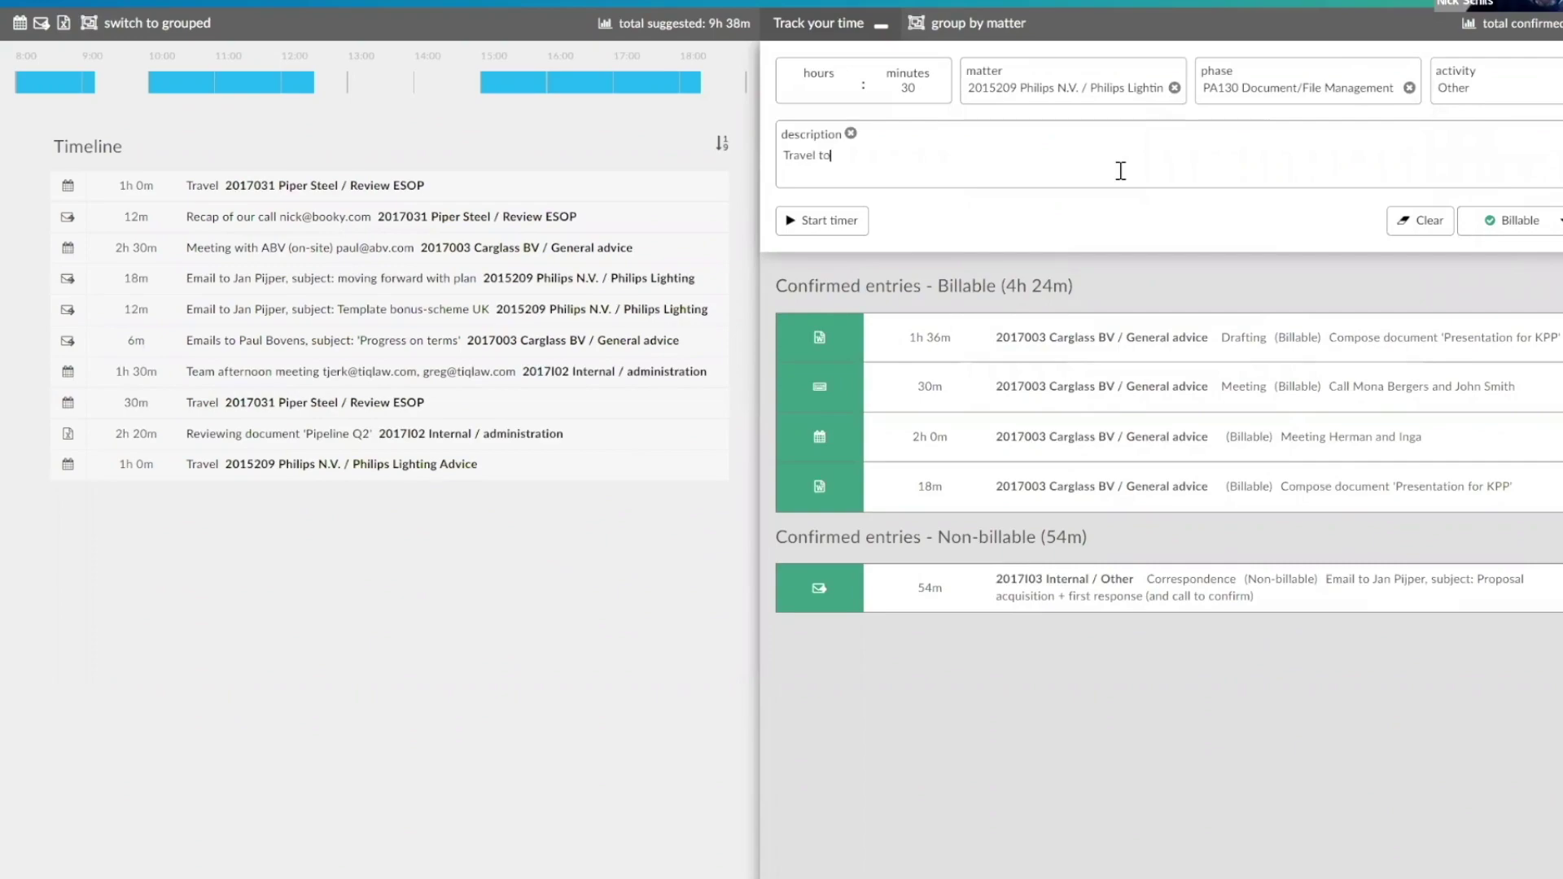
{"action": "type", "text": "Amsterdam"}
{"action": "key", "text": "Return"}
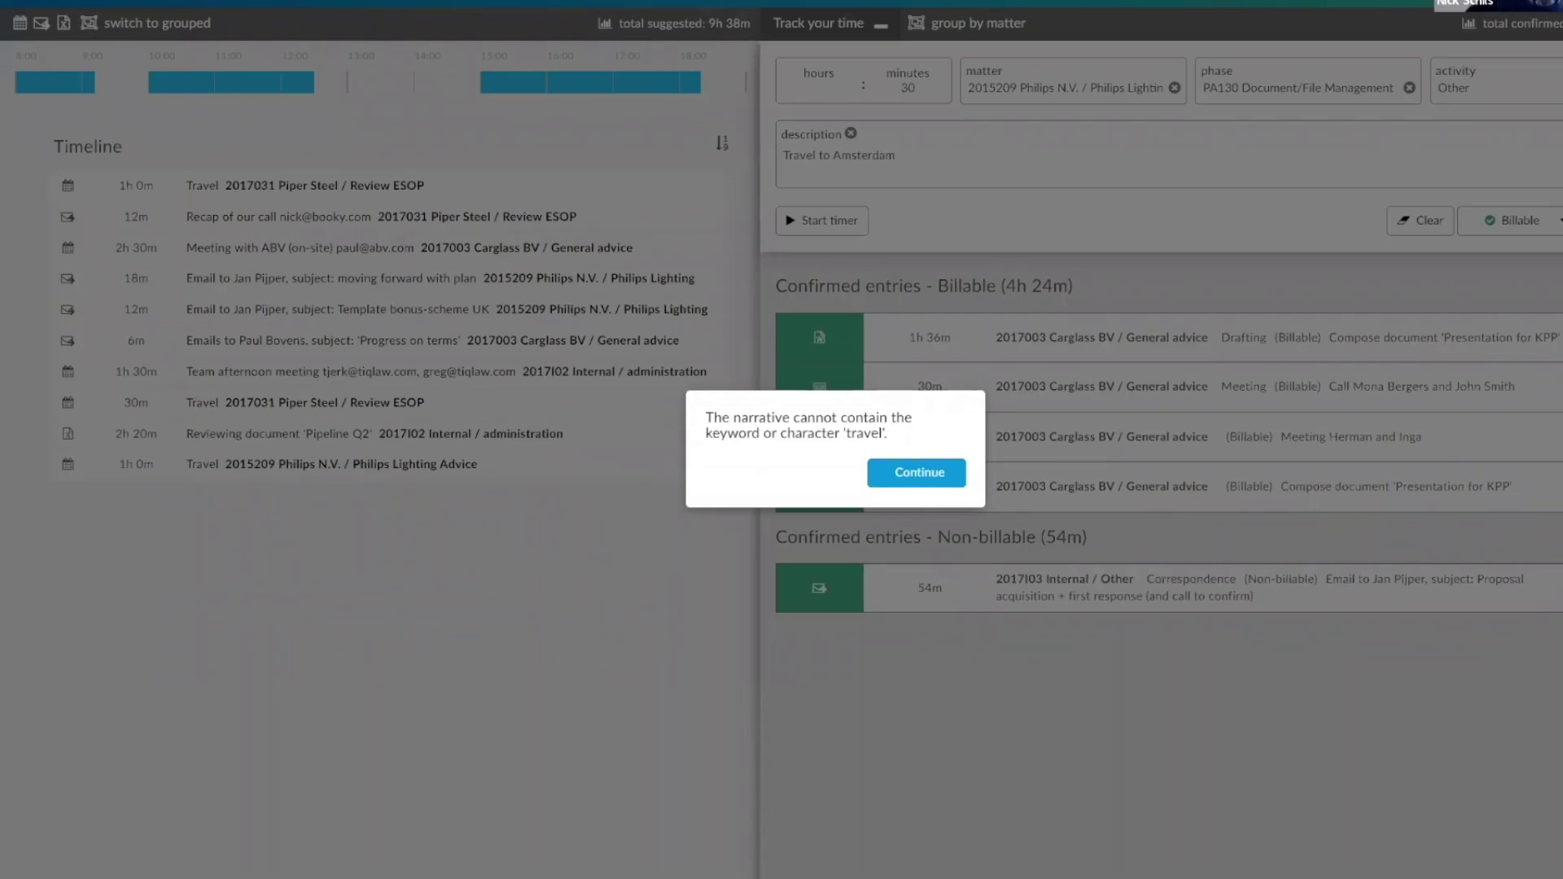
- Dismiss the narrative-rule warning and clear the rejected travel entry from the form
{"action": "left_click", "coordinate": [920, 473]}
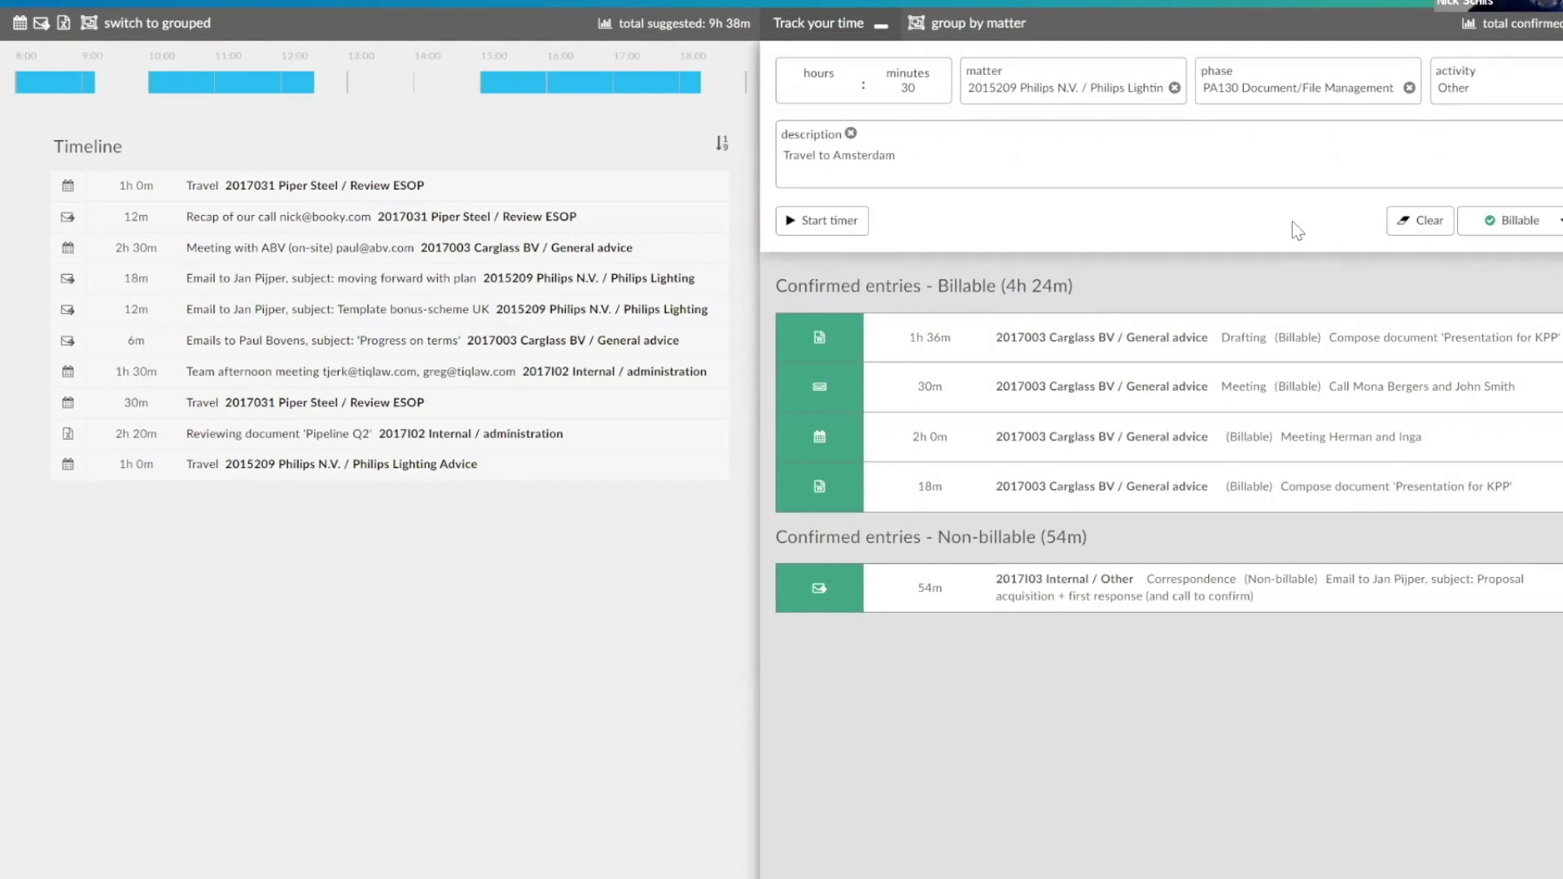
{"action": "left_click", "coordinate": [1412, 230]}
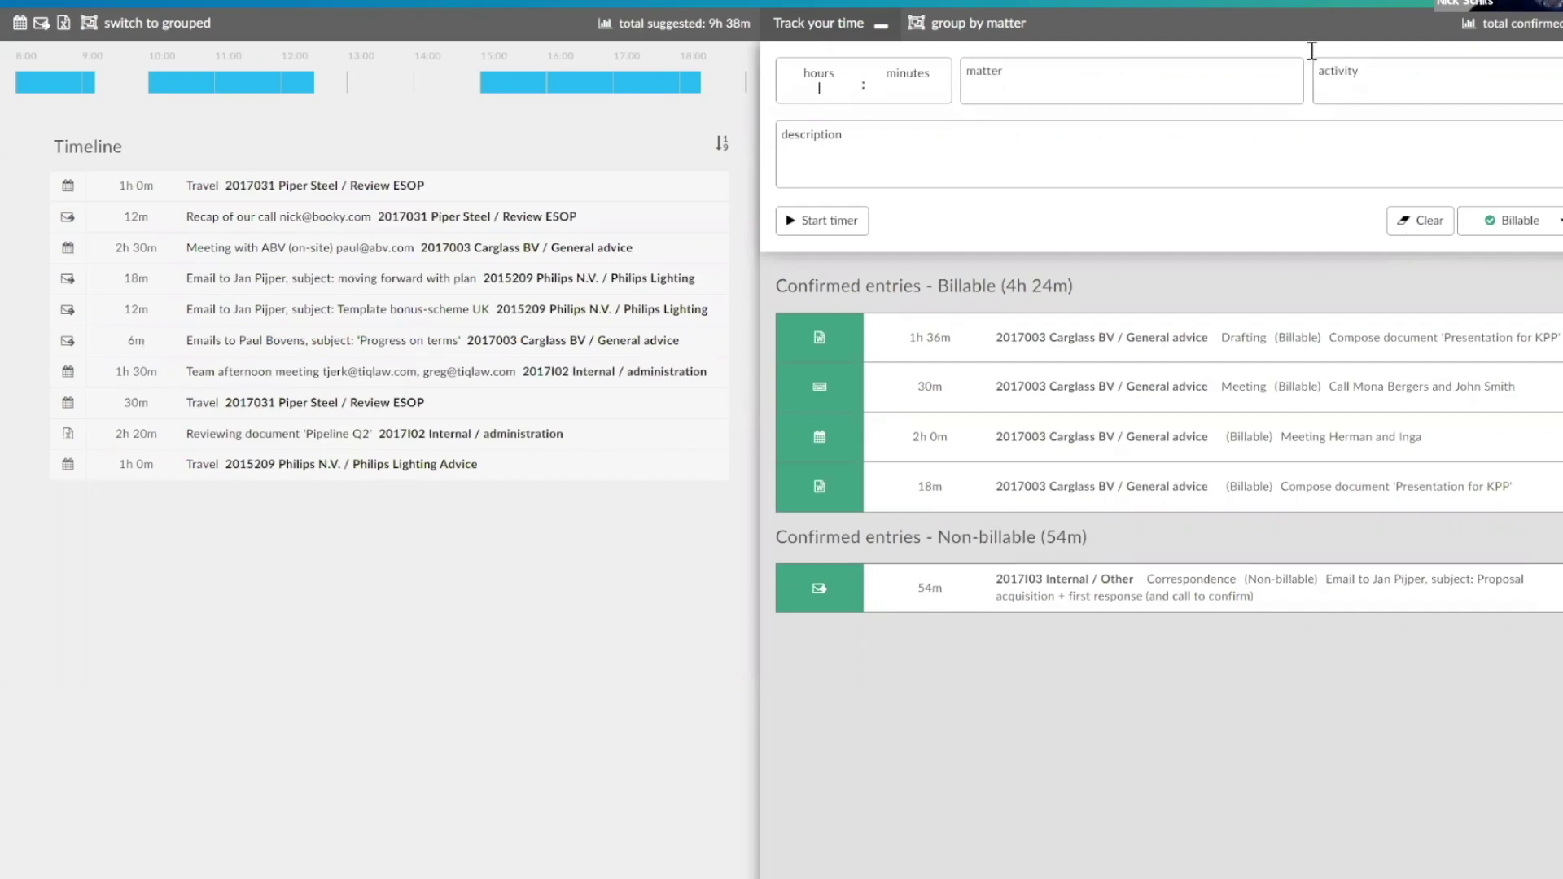
{"action": "left_click", "coordinate": [820, 4]}
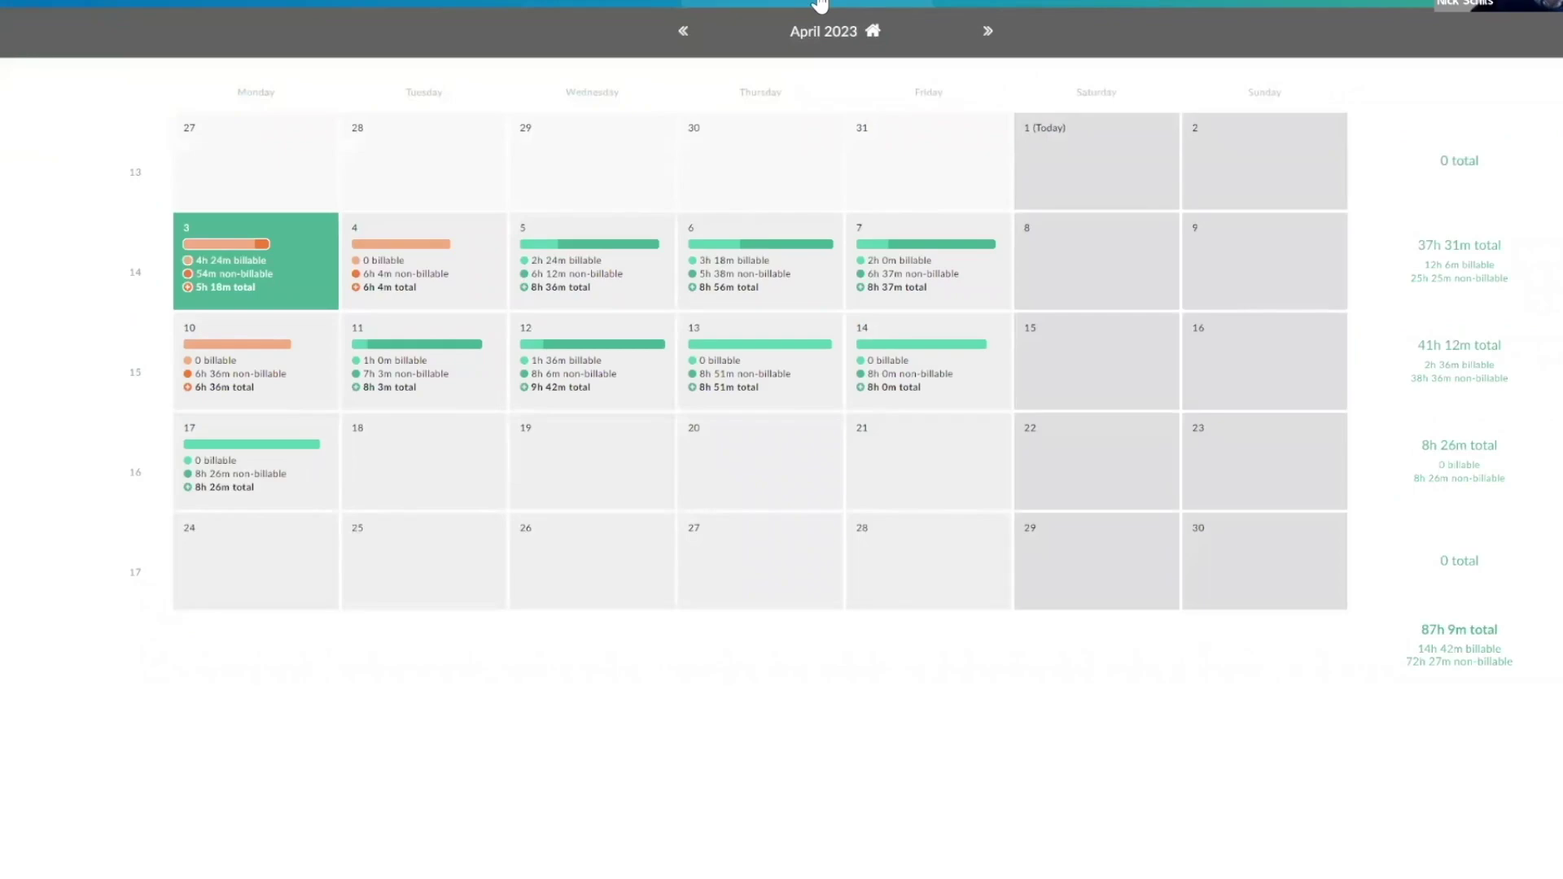
{"action": "left_click", "coordinate": [537, 761]}
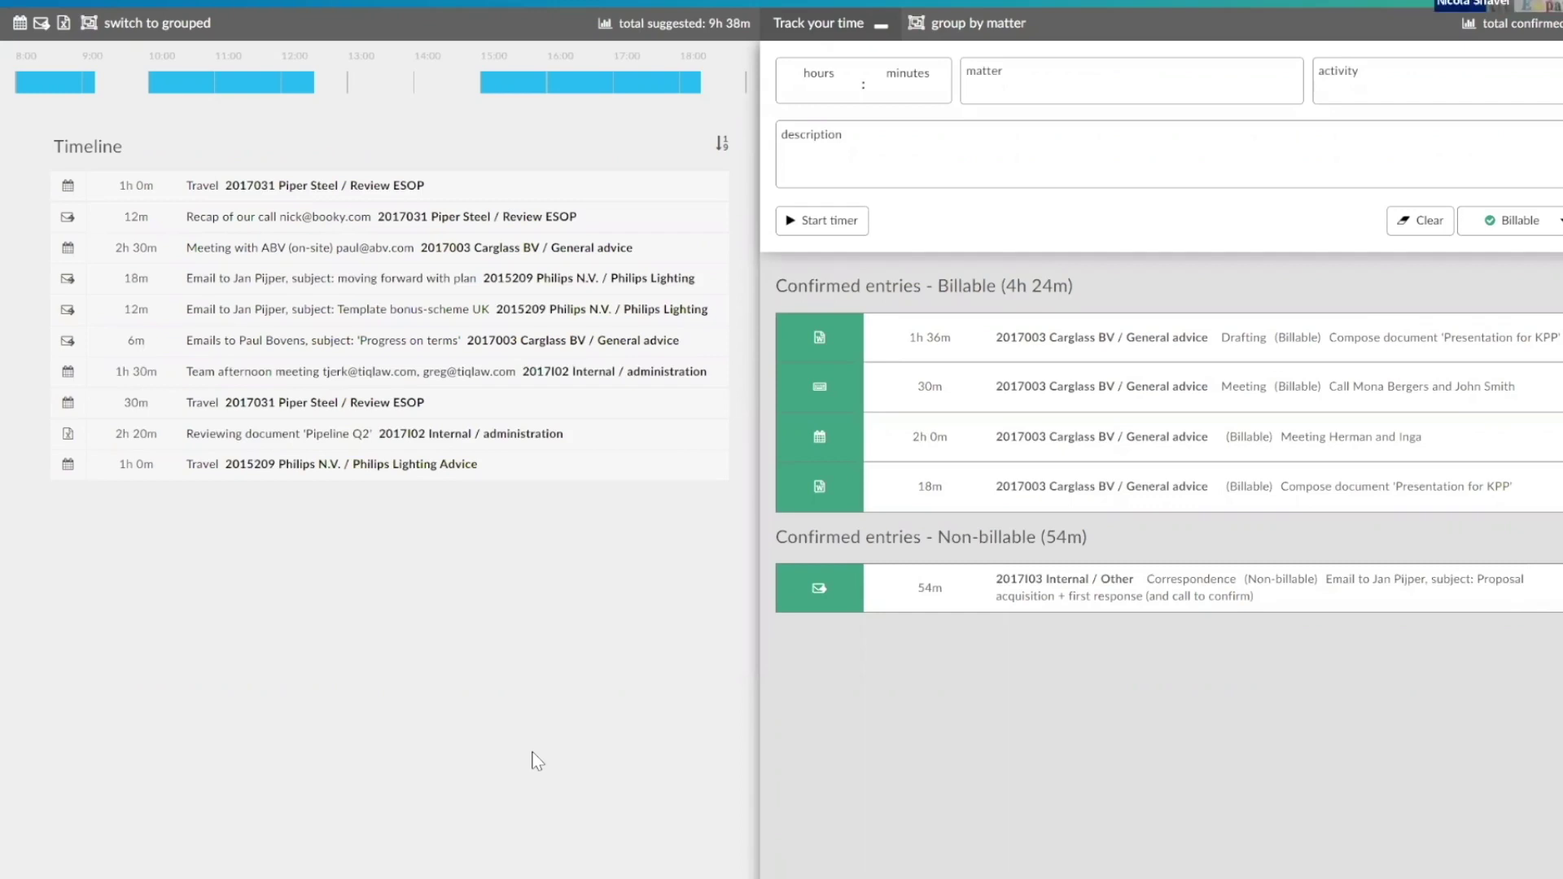
{"action": "left_click", "coordinate": [814, 4]}
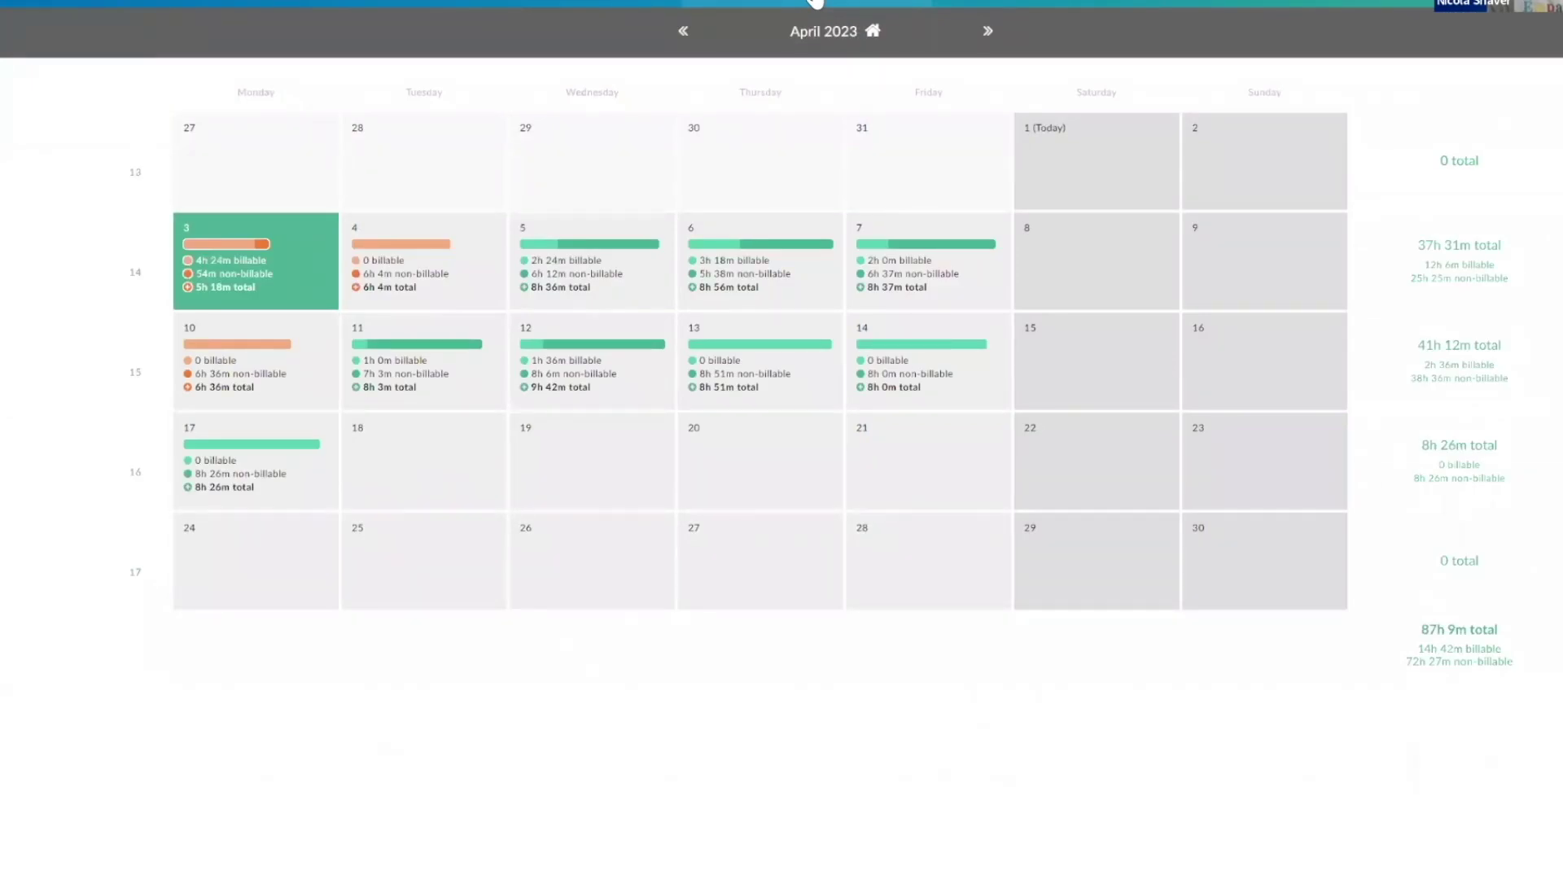
{"action": "left_click", "coordinate": [814, 4]}
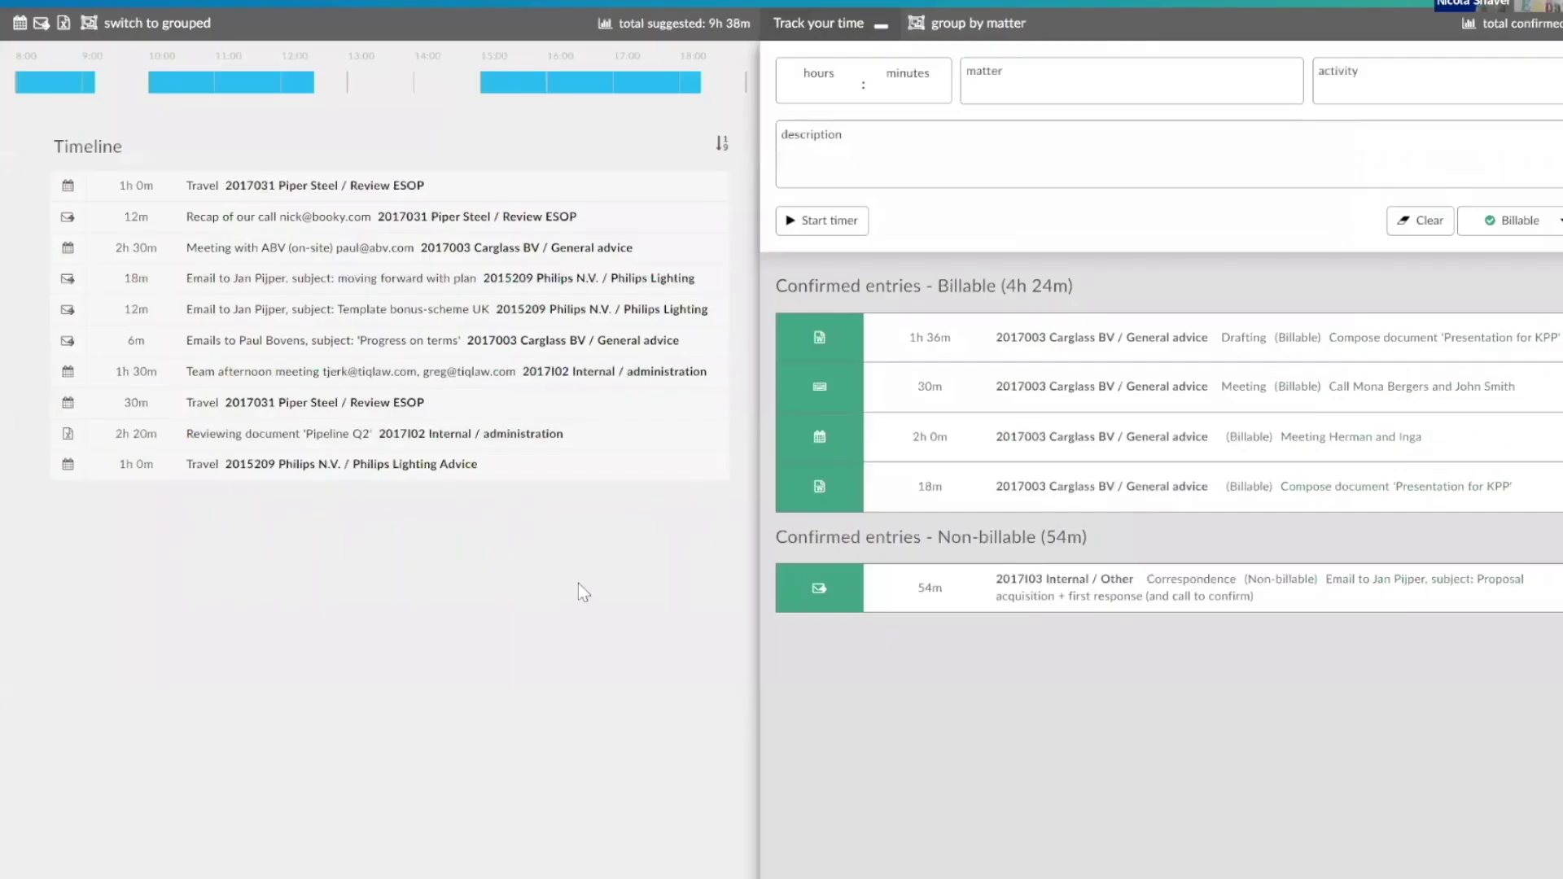